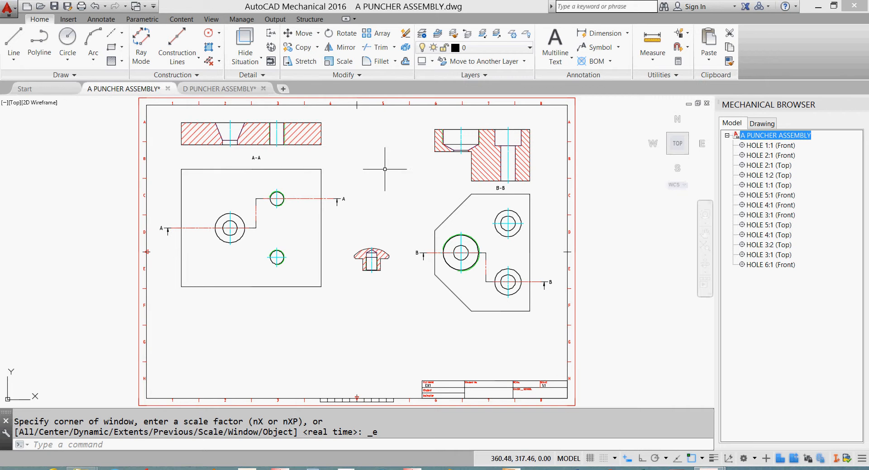
- Examine the shaft, guide bush, compression spring and socket head cap screw components in the D PUNCHER ASSEMBLY drawing
{"action": "left_click", "coordinate": [202, 93]}
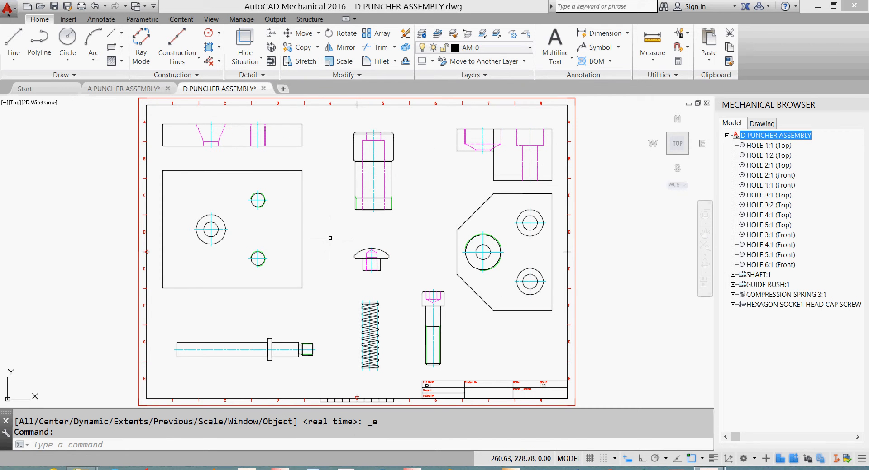
{"action": "left_click", "coordinate": [758, 275]}
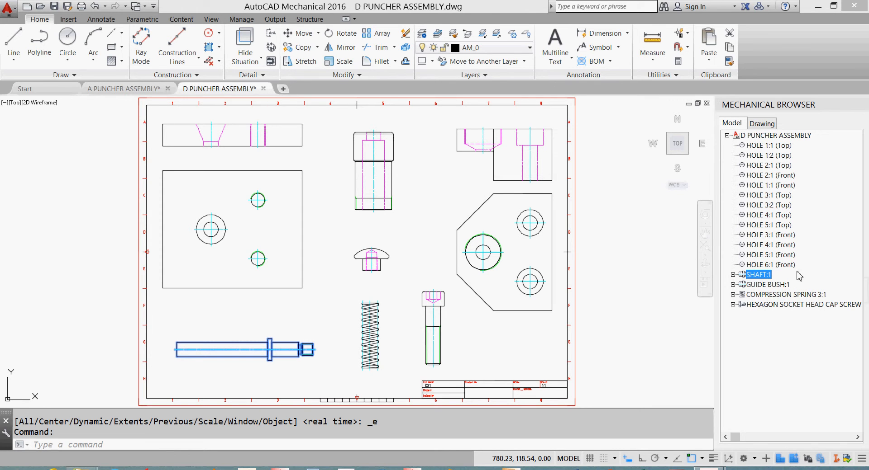
{"action": "left_click", "coordinate": [781, 286]}
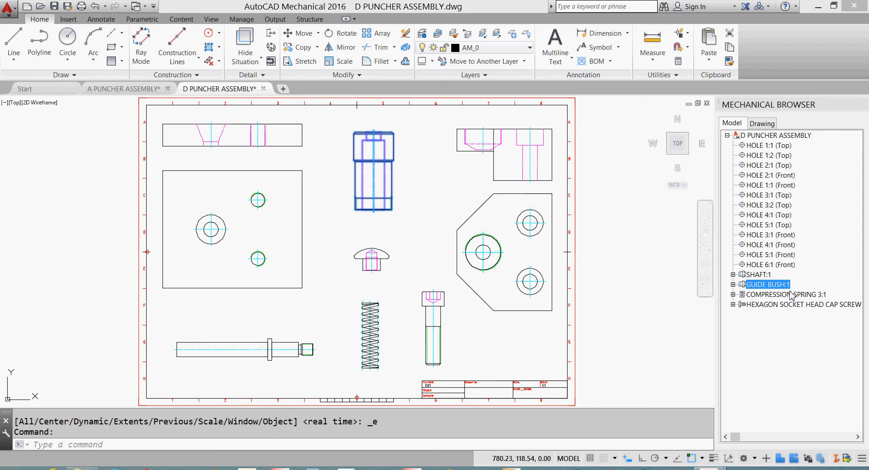
{"action": "left_click", "coordinate": [788, 296]}
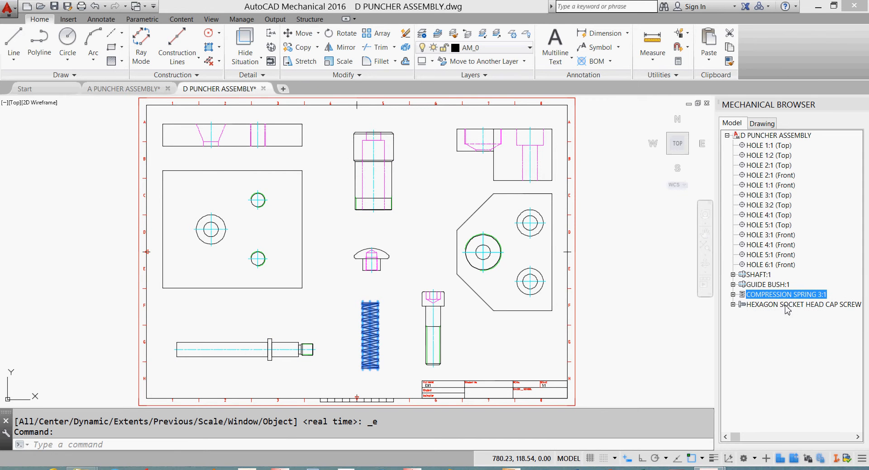
{"action": "left_click", "coordinate": [787, 305]}
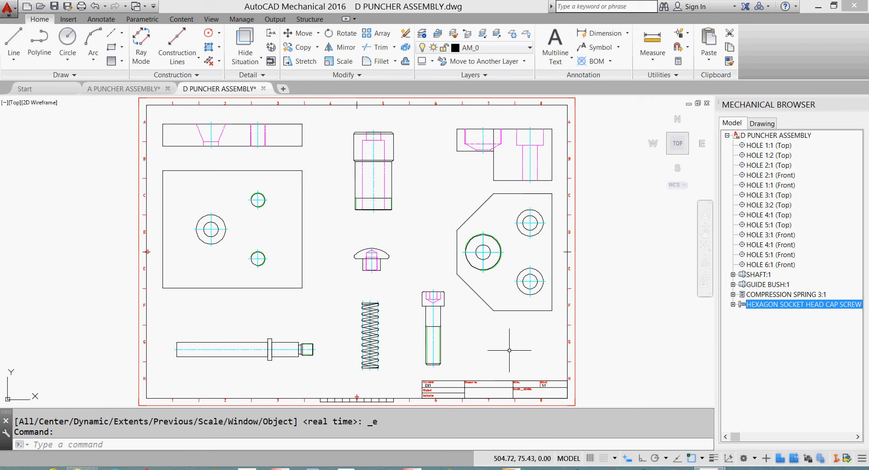
- Return to the A PUNCHER ASSEMBLY drawing and make AM_0 the current layer
{"action": "left_click", "coordinate": [123, 88]}
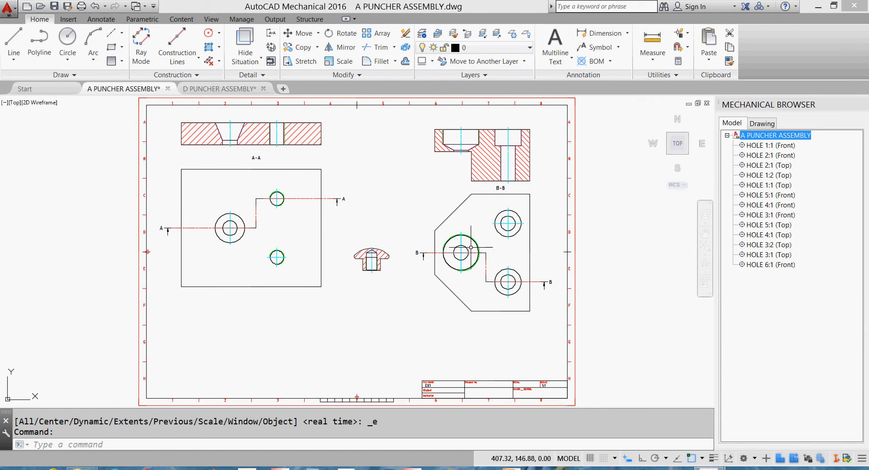
{"action": "left_click", "coordinate": [532, 49]}
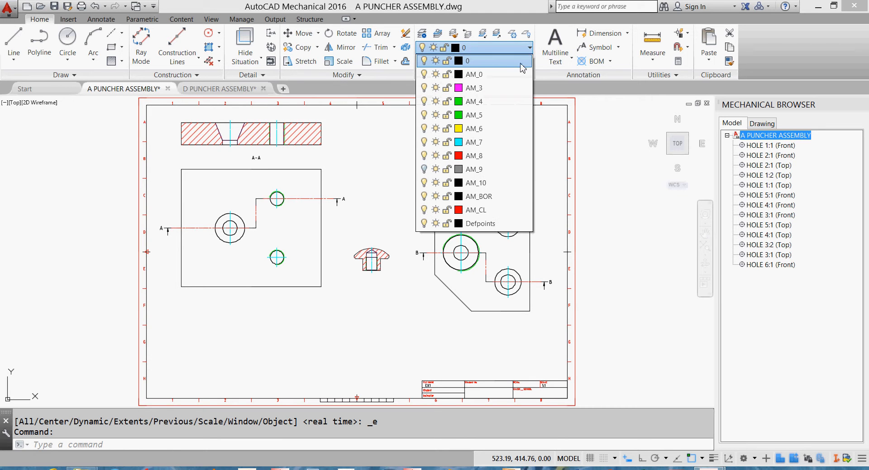
{"action": "left_click", "coordinate": [520, 74]}
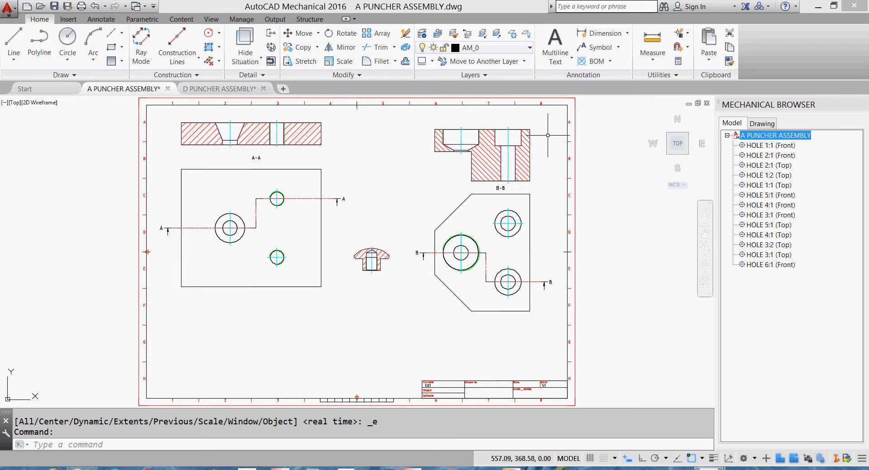
- Start a new structure component named BASE under A PUNCHER ASSEMBLY, with Front as its new view
{"action": "left_click", "coordinate": [302, 22]}
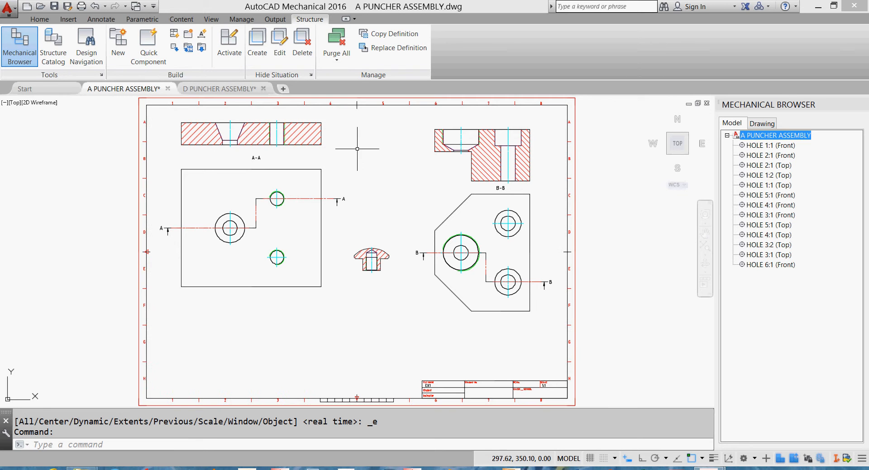
{"action": "middle_click_drag", "start_coordinate": [351, 146], "coordinate": [349, 185]}
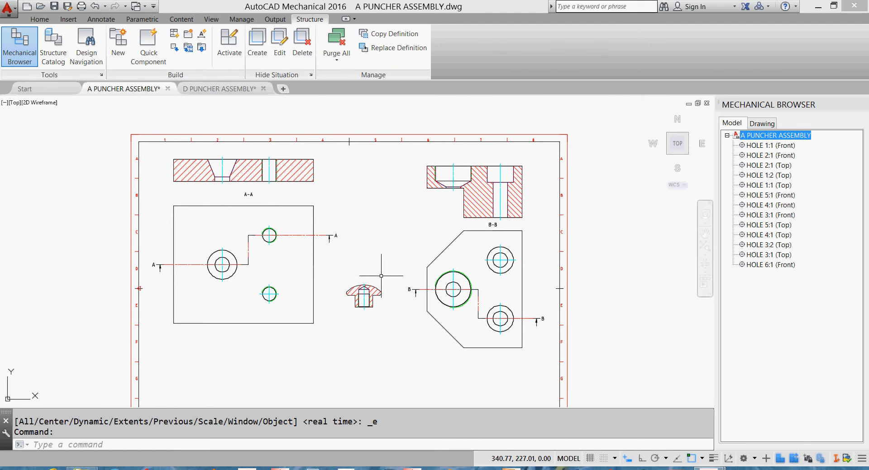
{"action": "left_click", "coordinate": [118, 53]}
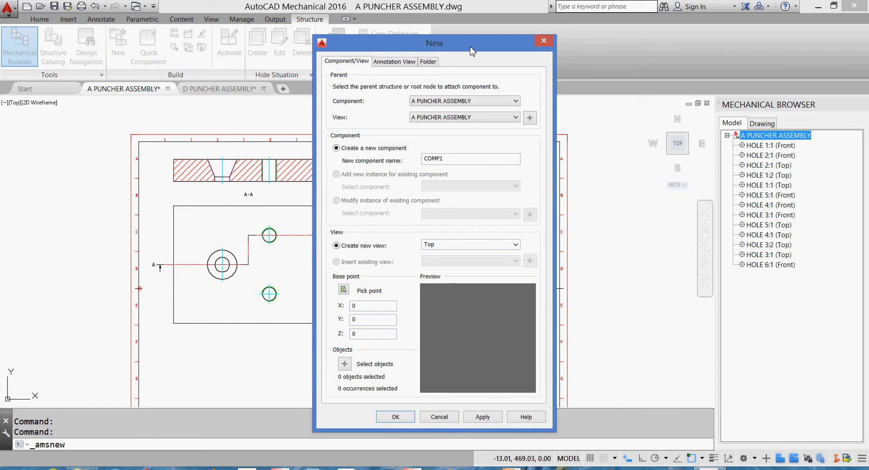
{"action": "left_click_drag", "start_coordinate": [472, 48], "coordinate": [512, 49]}
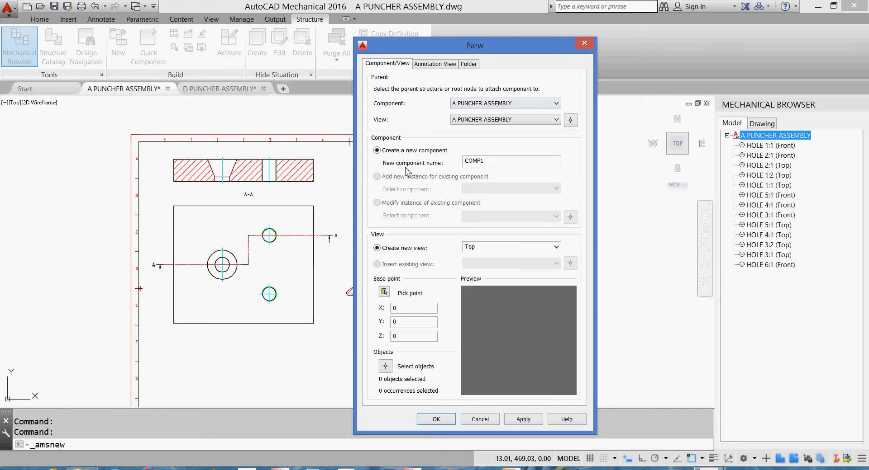
{"action": "left_click_drag", "start_coordinate": [493, 163], "coordinate": [461, 159]}
{"action": "type", "text": "BASE"}
{"action": "left_click", "coordinate": [556, 247]}
{"action": "left_click", "coordinate": [539, 264]}
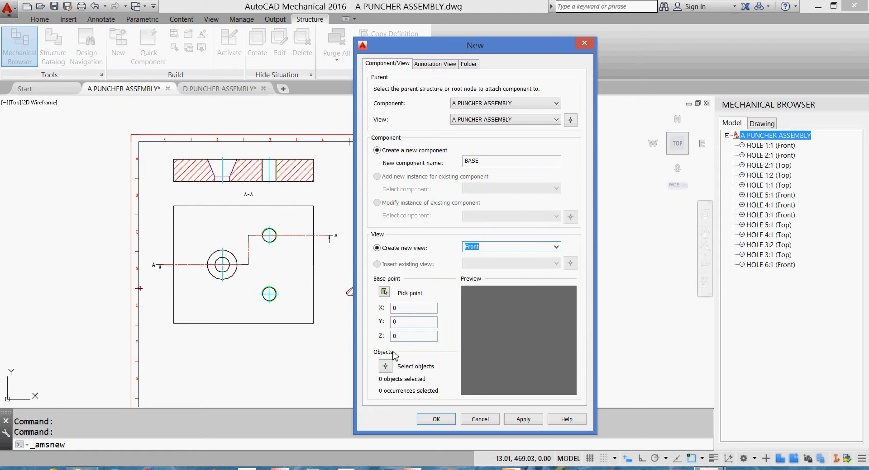
{"action": "left_click", "coordinate": [385, 366]}
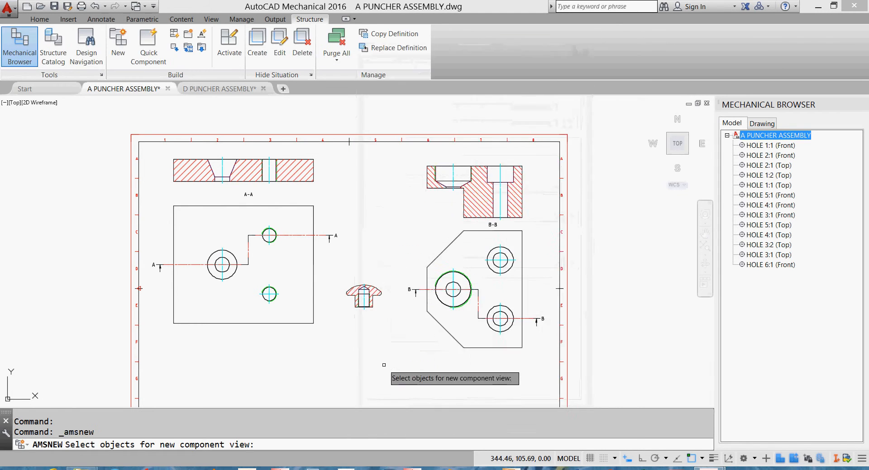
{"action": "left_click", "coordinate": [324, 148]}
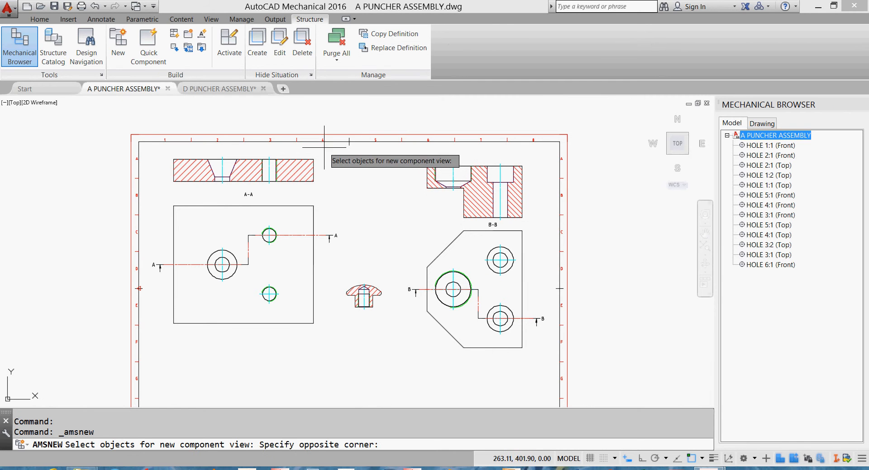
{"action": "left_click", "coordinate": [162, 193]}
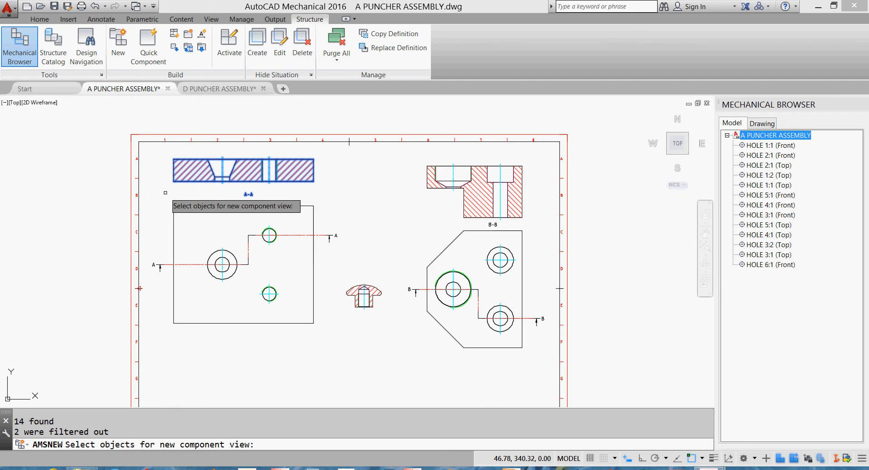
{"action": "key", "text": "Escape"}
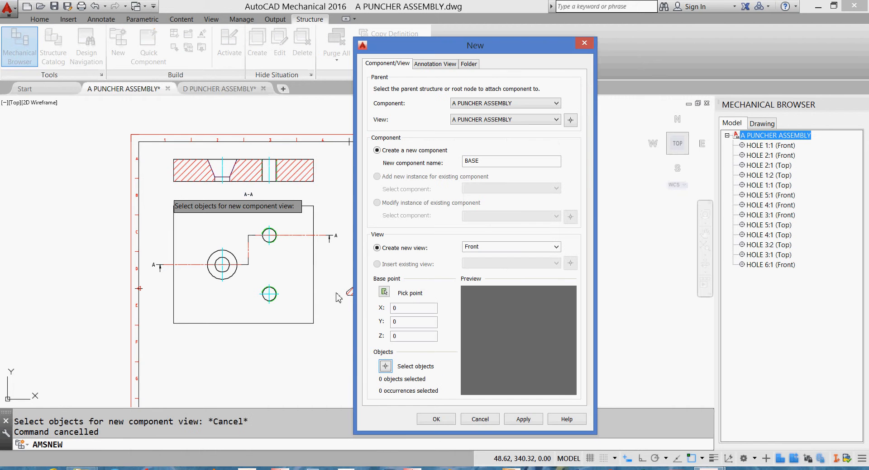
- Select the hatched section A-A of the rectangular plate, without its label, as the objects of BASE's Front view
{"action": "left_click", "coordinate": [385, 366]}
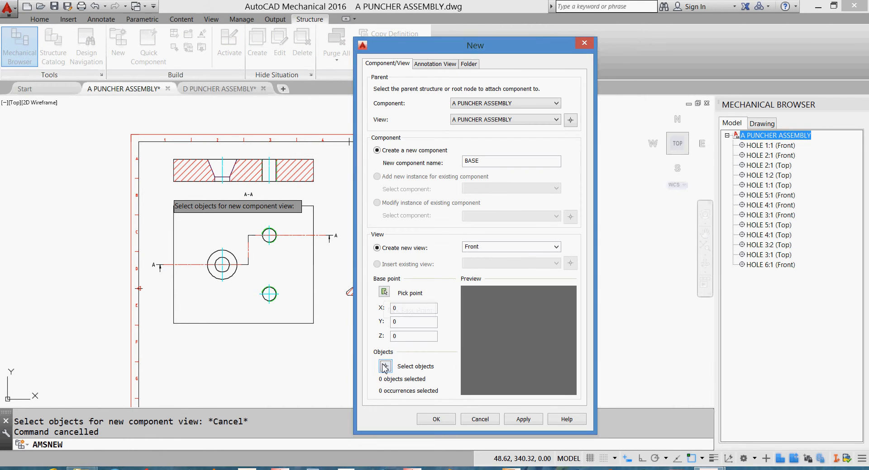
{"action": "left_click", "coordinate": [319, 151]}
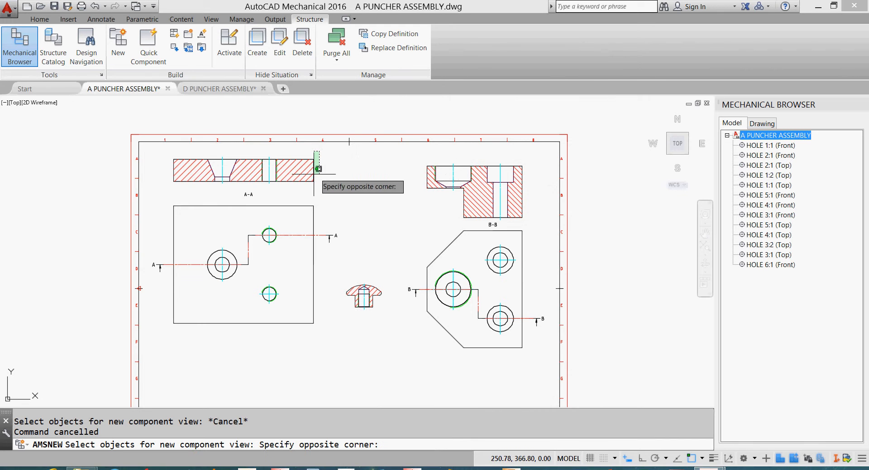
{"action": "left_click", "coordinate": [168, 186]}
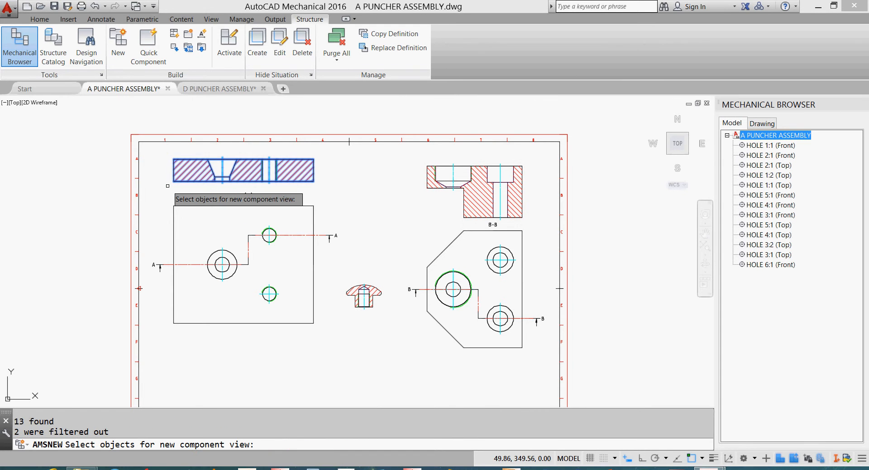
{"action": "key", "text": "Return"}
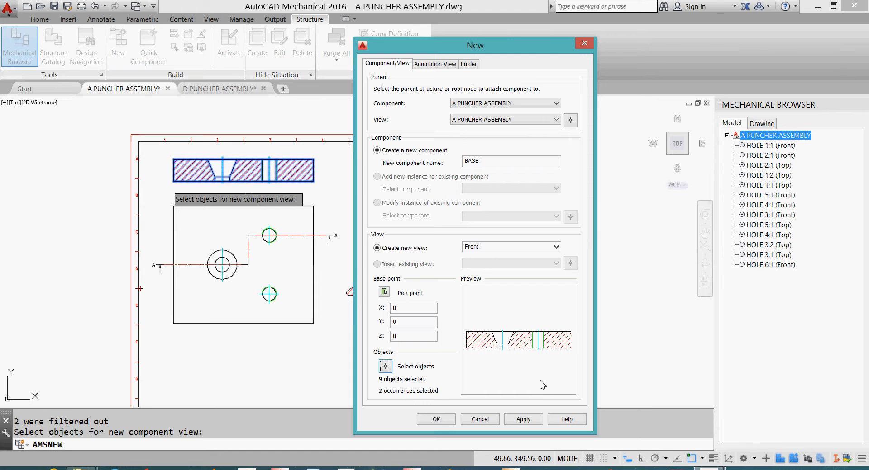
- Set the Front view's base point where the tapered hole's centerline meets the plate's upper edge, and apply the BASE component
{"action": "left_click", "coordinate": [384, 292]}
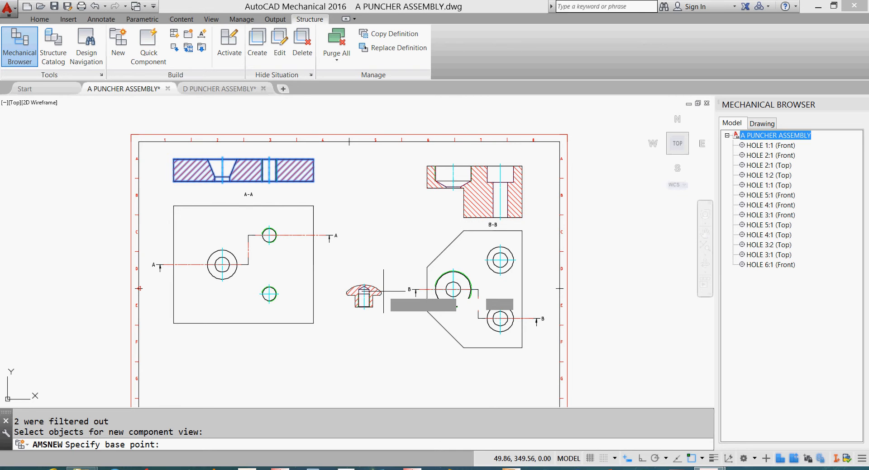
{"action": "middle_click_drag", "start_coordinate": [217, 161], "coordinate": [220, 171]}
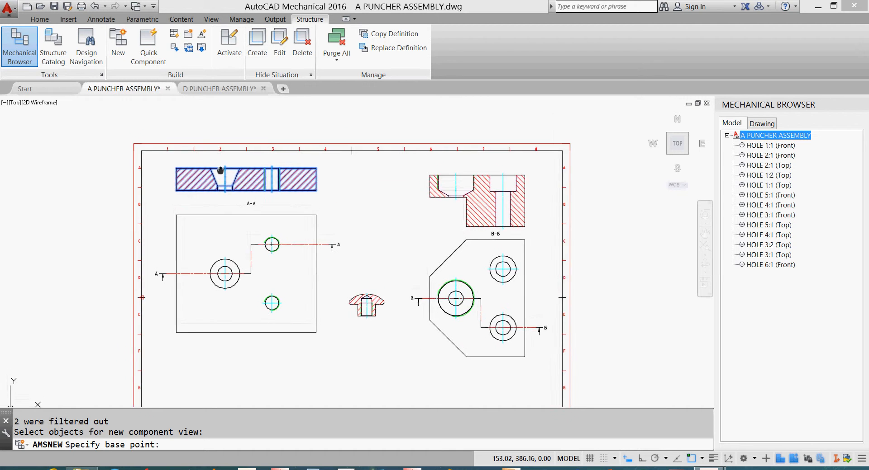
{"action": "scroll", "coordinate": [227, 233], "scroll_direction": "down", "scroll_amount": 2}
{"action": "scroll", "coordinate": [231, 228], "scroll_direction": "up", "scroll_amount": 5}
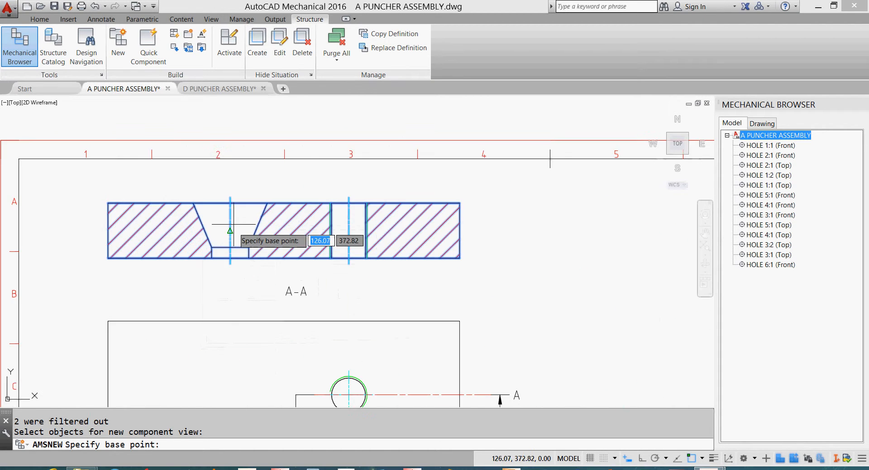
{"action": "left_click", "coordinate": [230, 202]}
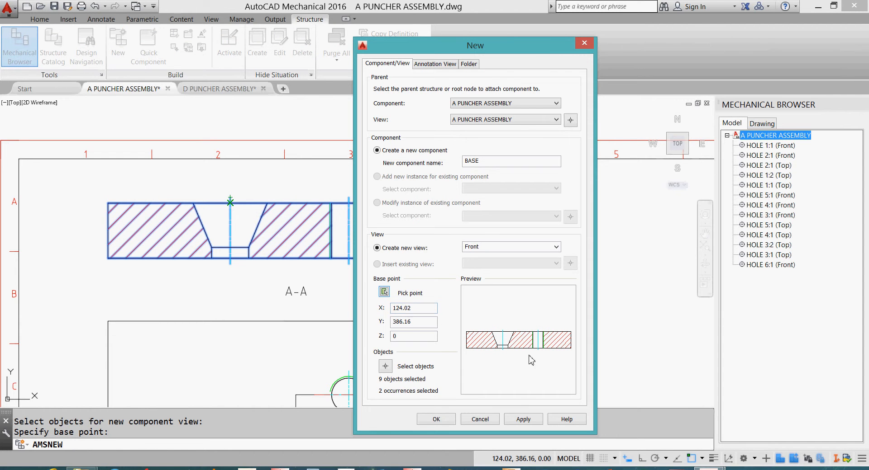
{"action": "left_click", "coordinate": [518, 422]}
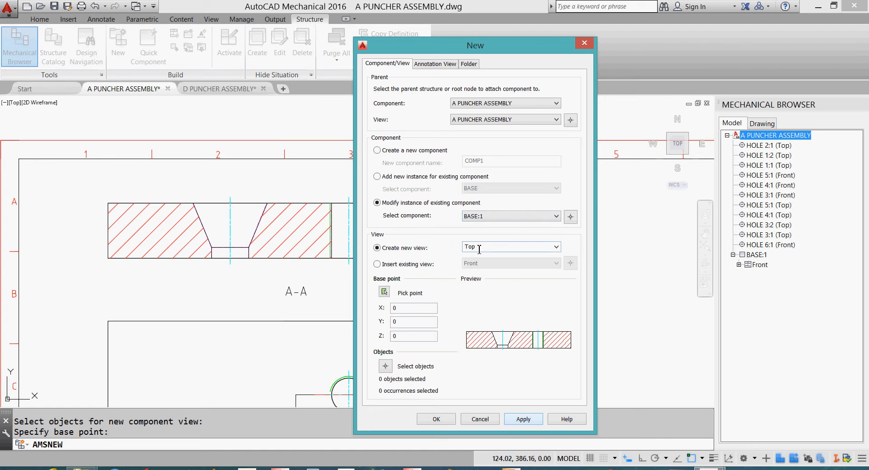
- Select the rectangular plate's plan view with its three holes and section line A-A as the objects of BASE:1's new Top view
{"action": "left_click", "coordinate": [385, 367]}
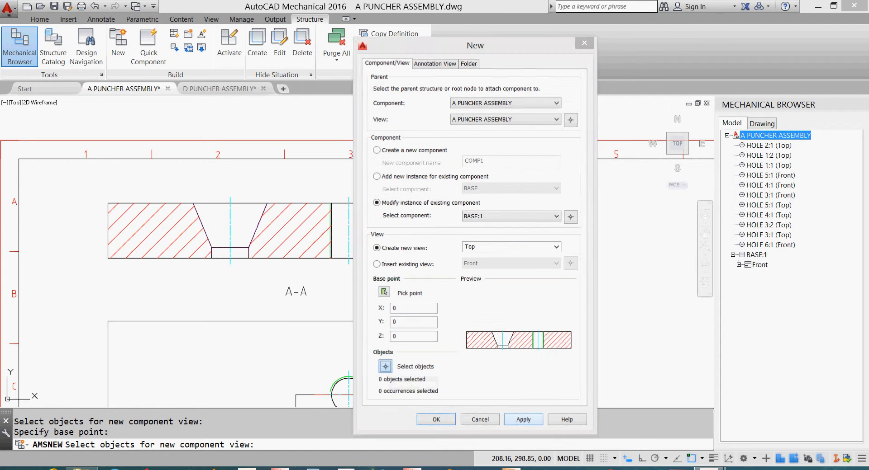
{"action": "middle_click_drag", "start_coordinate": [450, 335], "coordinate": [440, 196]}
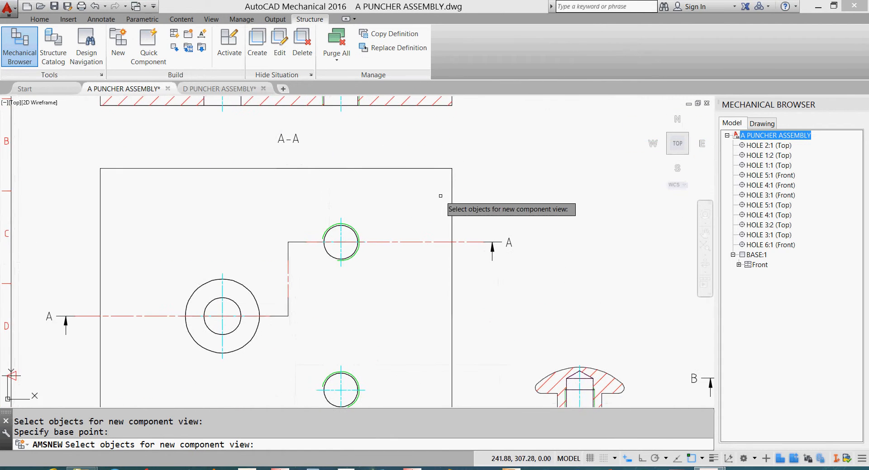
{"action": "scroll", "coordinate": [440, 196], "scroll_direction": "down", "scroll_amount": 4}
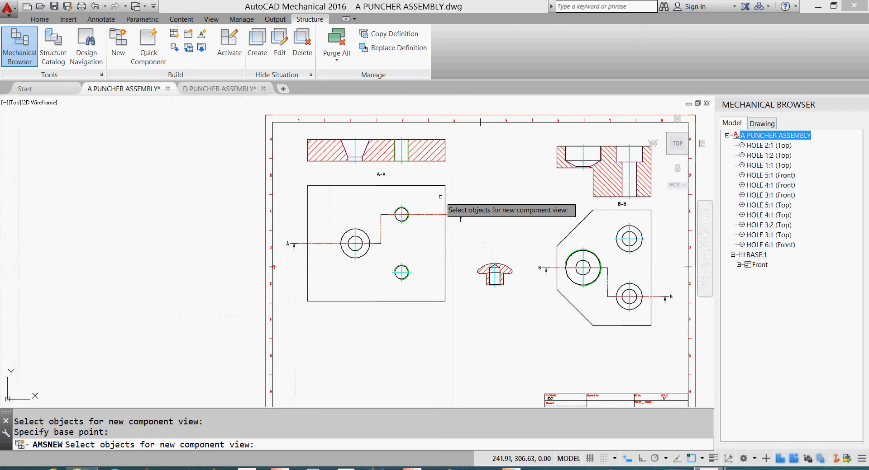
{"action": "left_click", "coordinate": [476, 182]}
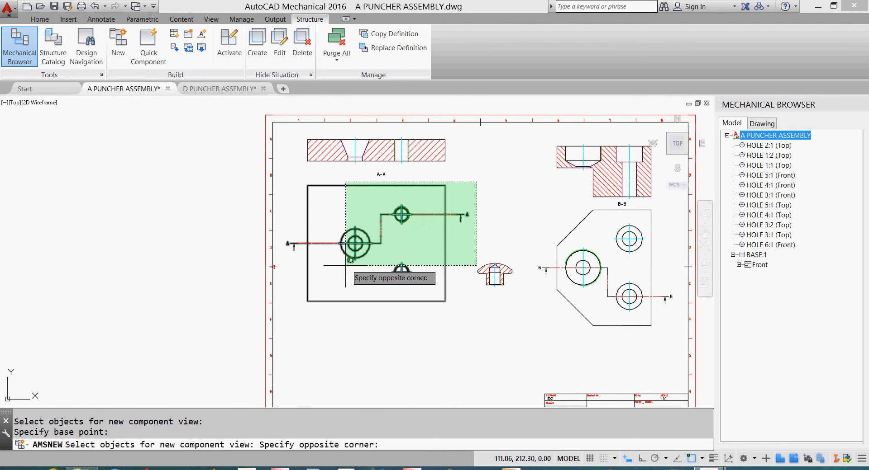
{"action": "left_click", "coordinate": [282, 311]}
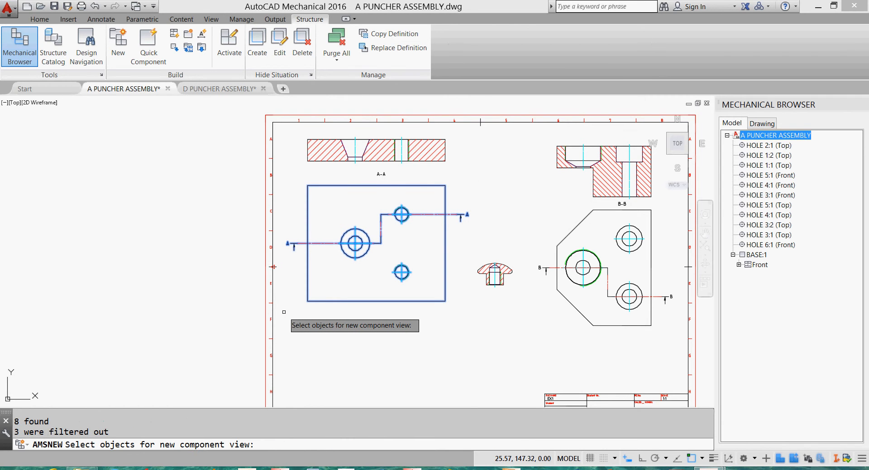
{"action": "key", "text": "Return"}
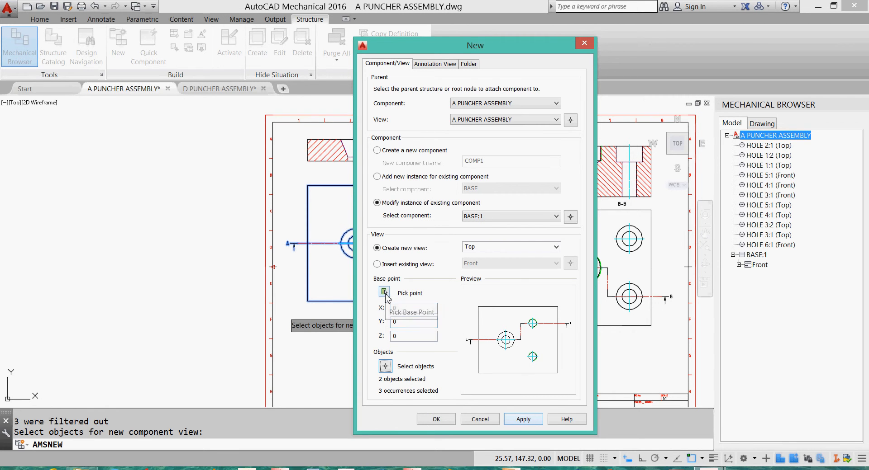
- Set the Top view's base point at the center of the large concentric hole and finish creating the view
{"action": "left_click", "coordinate": [384, 293]}
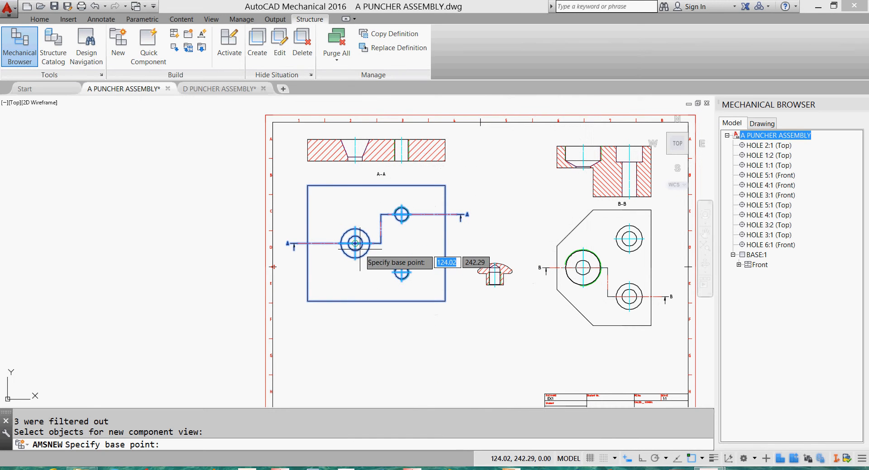
{"action": "left_click", "coordinate": [359, 245]}
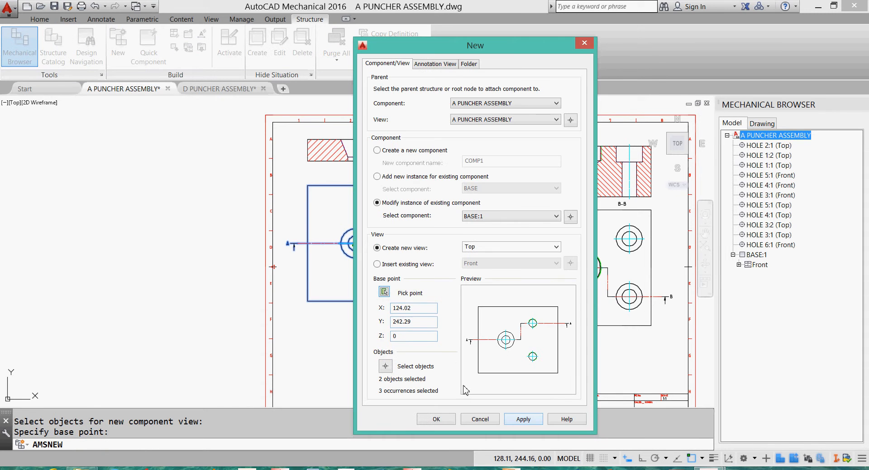
{"action": "left_click", "coordinate": [437, 419]}
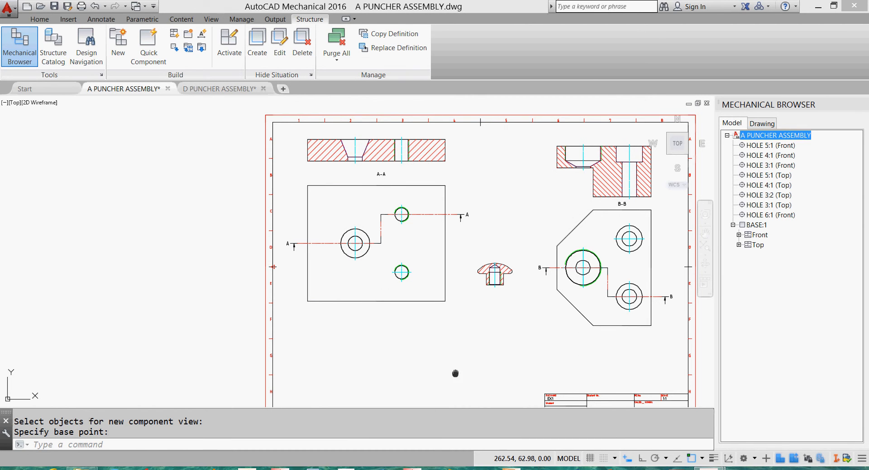
- Highlight the BASE:1 component and its Front and Top views in turn to check which geometry each contains
{"action": "middle_click", "coordinate": [453, 372]}
{"action": "middle_click", "coordinate": [452, 371]}
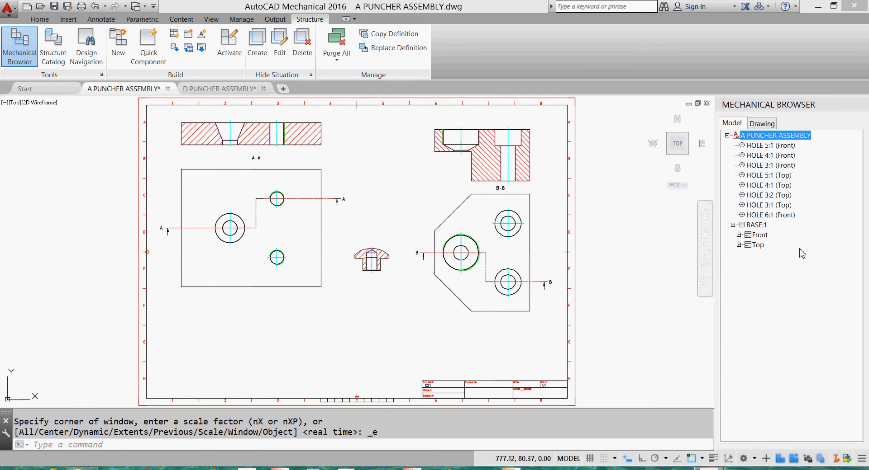
{"action": "left_click", "coordinate": [755, 226]}
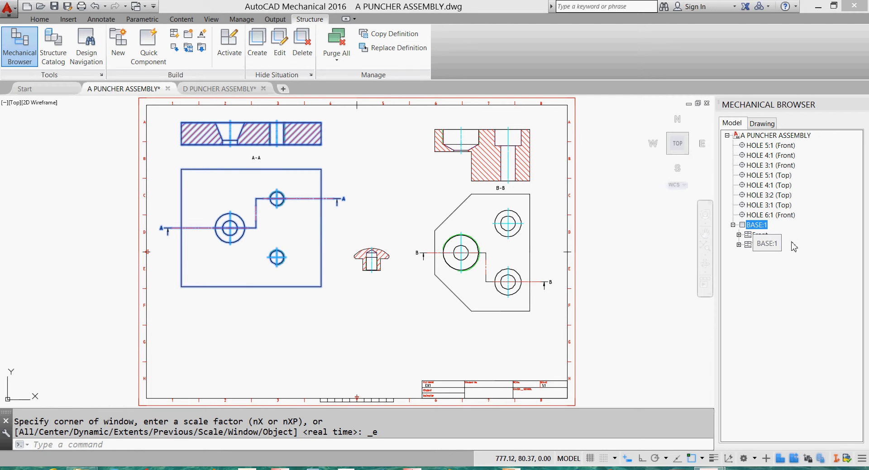
{"action": "left_click", "coordinate": [754, 236]}
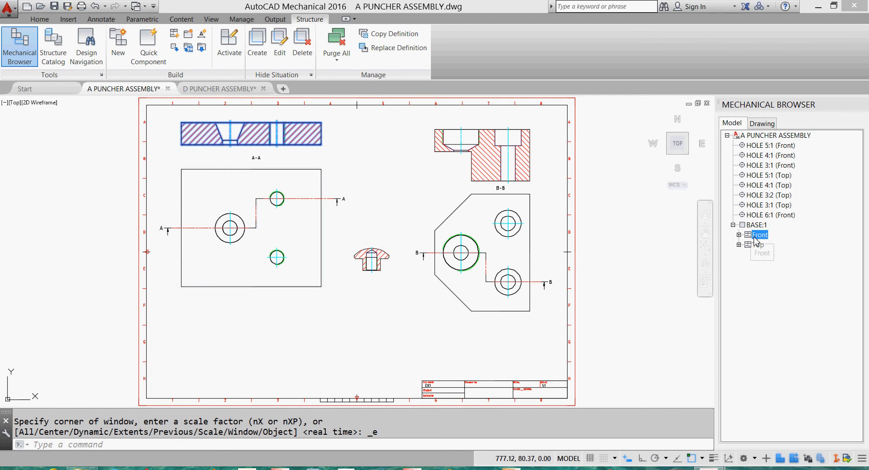
{"action": "left_click", "coordinate": [754, 245]}
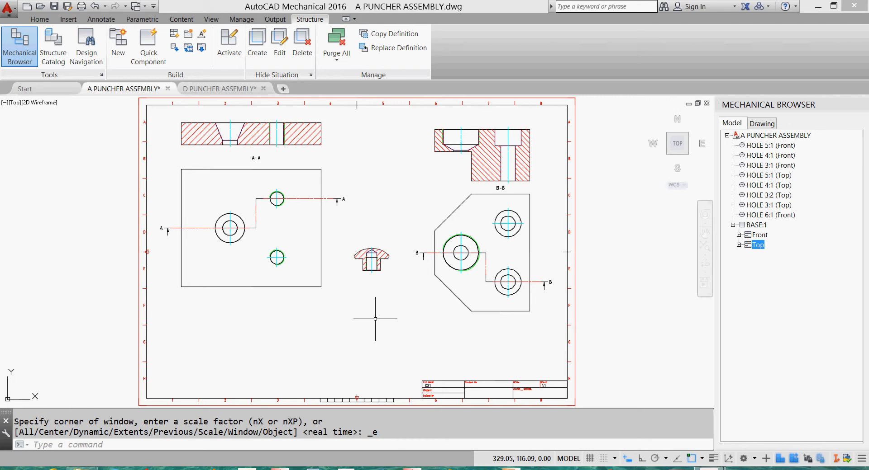
- Start a new component named GUIDE PIECE under A PUNCHER ASSEMBLY with a new Front view
{"action": "left_click", "coordinate": [118, 54]}
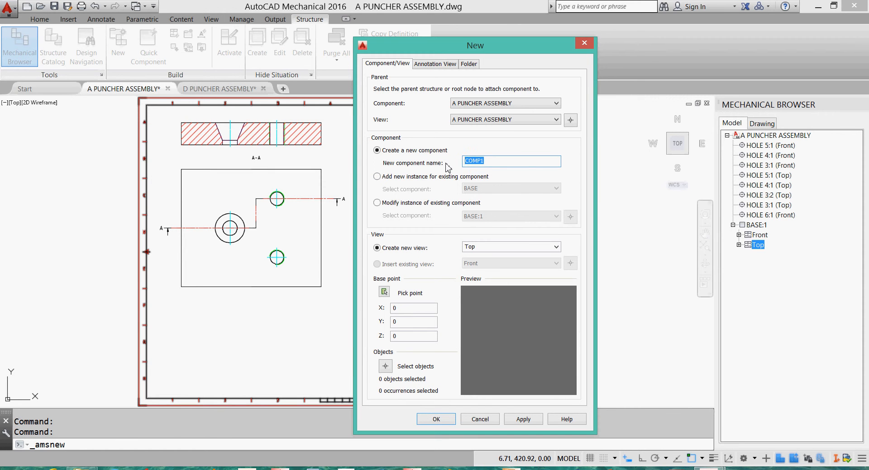
{"action": "type", "text": "GUIDE"}
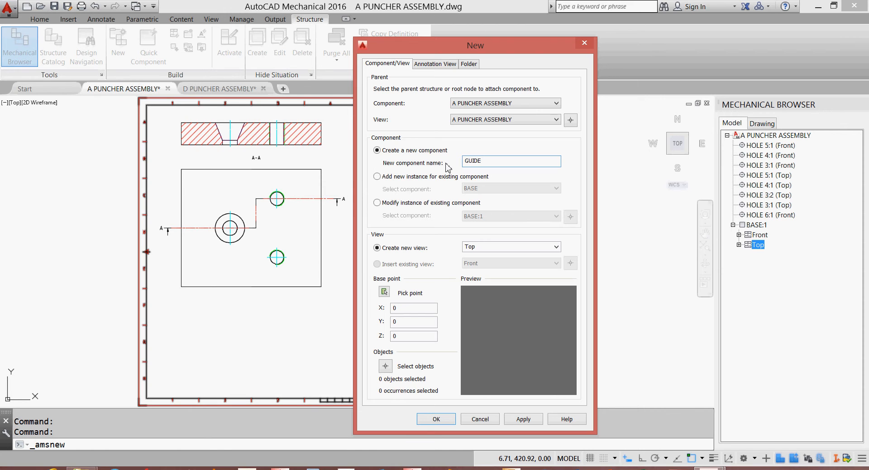
{"action": "type", "text": "PIECE"}
{"action": "left_click", "coordinate": [556, 247]}
{"action": "left_click", "coordinate": [541, 264]}
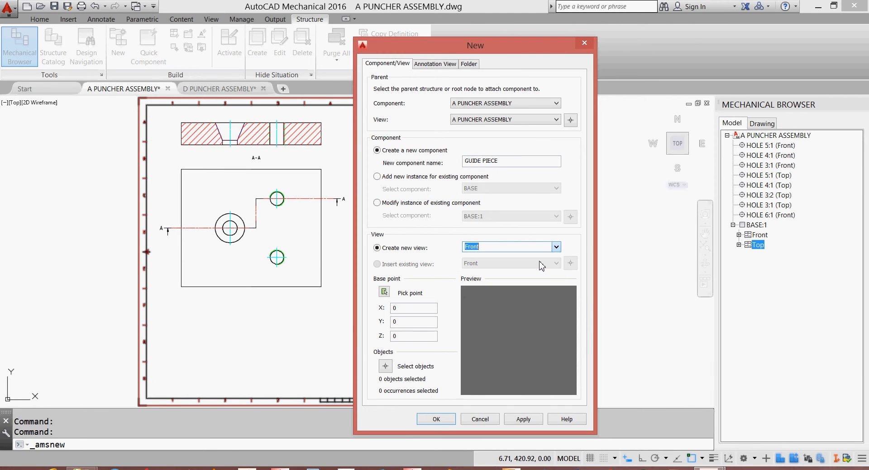
- Select the whole hatched section B-B, including the lower edge line but not its label, as the objects of GUIDE PIECE's Front view
{"action": "left_click", "coordinate": [387, 367]}
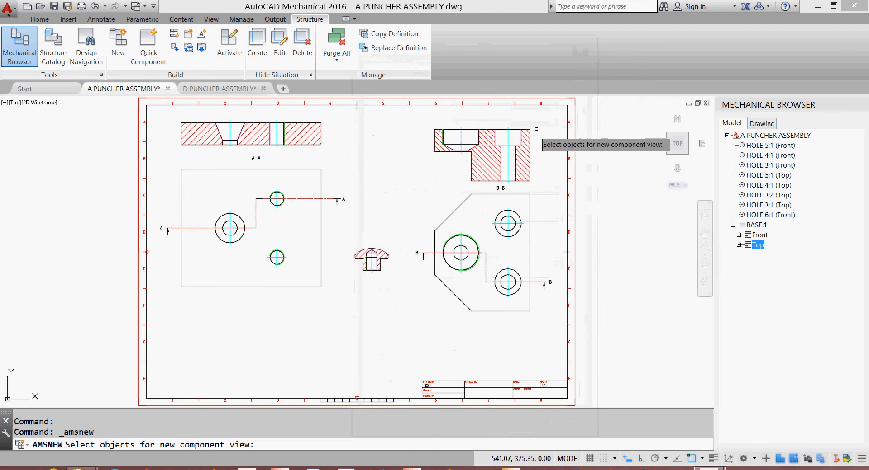
{"action": "scroll", "coordinate": [543, 124], "scroll_direction": "up", "scroll_amount": 4}
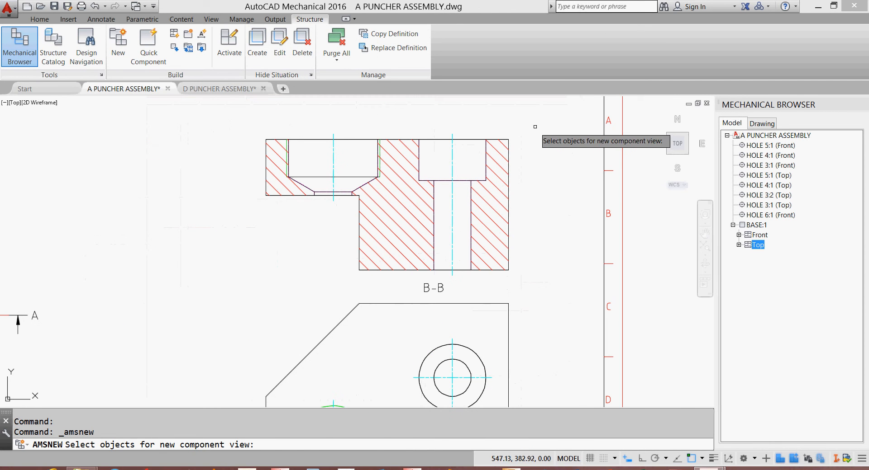
{"action": "left_click", "coordinate": [536, 125]}
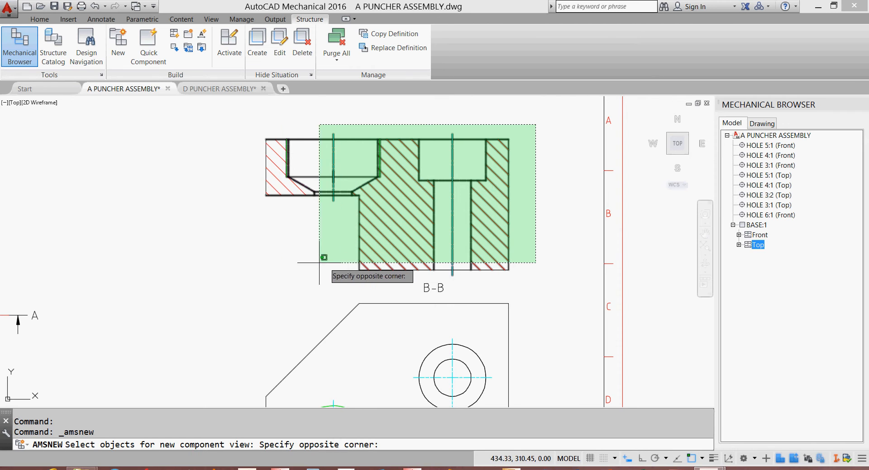
{"action": "left_click", "coordinate": [252, 258]}
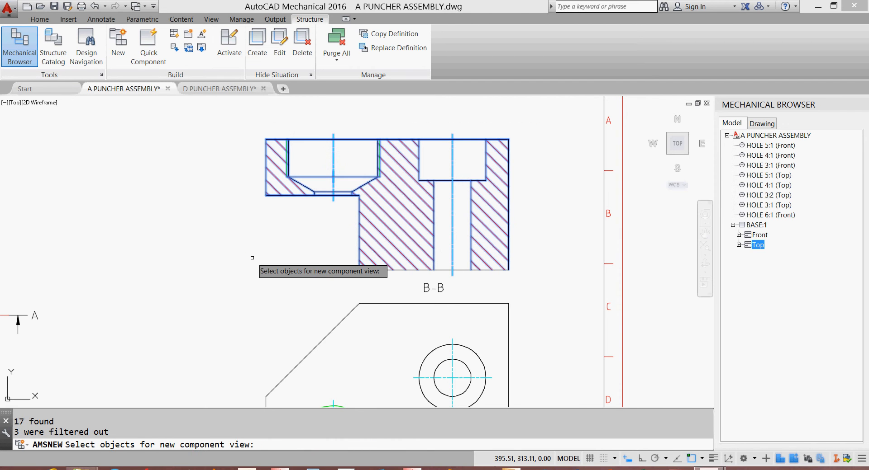
{"action": "key", "text": "Return"}
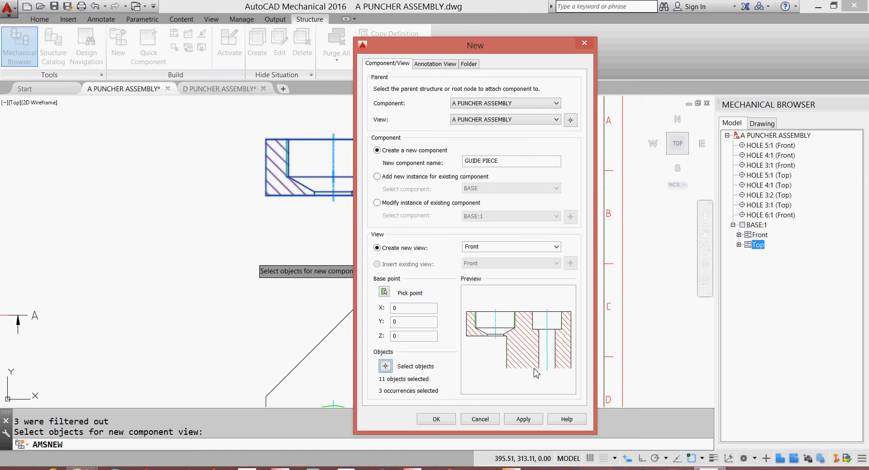
{"action": "left_click", "coordinate": [385, 366]}
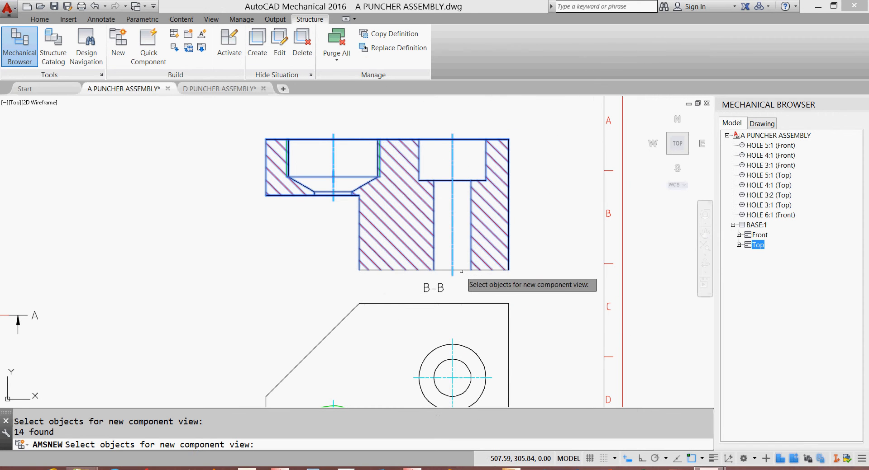
{"action": "left_click", "coordinate": [470, 270]}
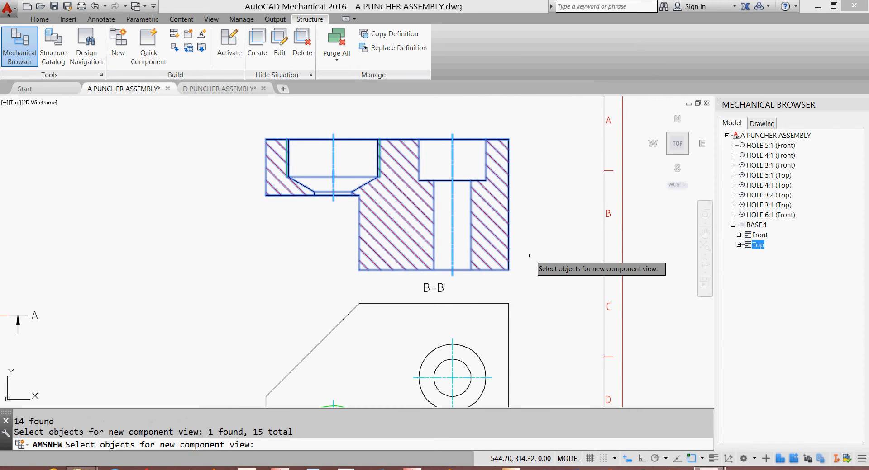
{"action": "key", "text": "Return"}
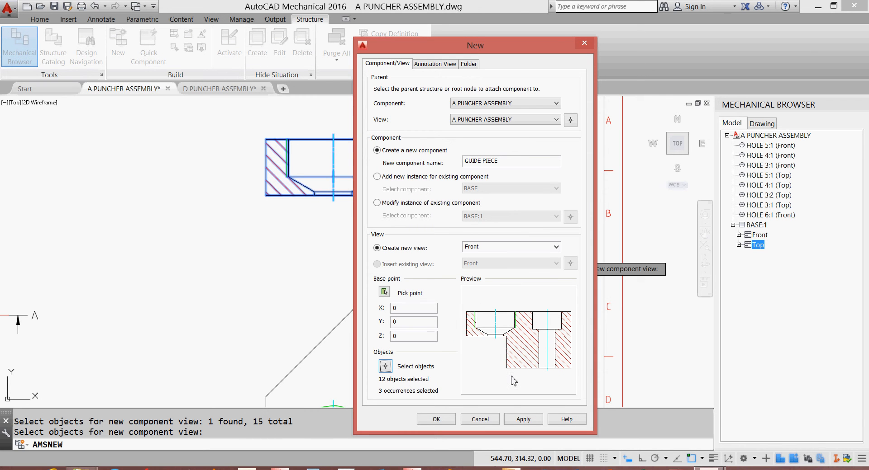
- Set the Front view's base point where the large hole's centerline meets section B-B's upper edge, and apply the GUIDE PIECE component
{"action": "left_click", "coordinate": [384, 292]}
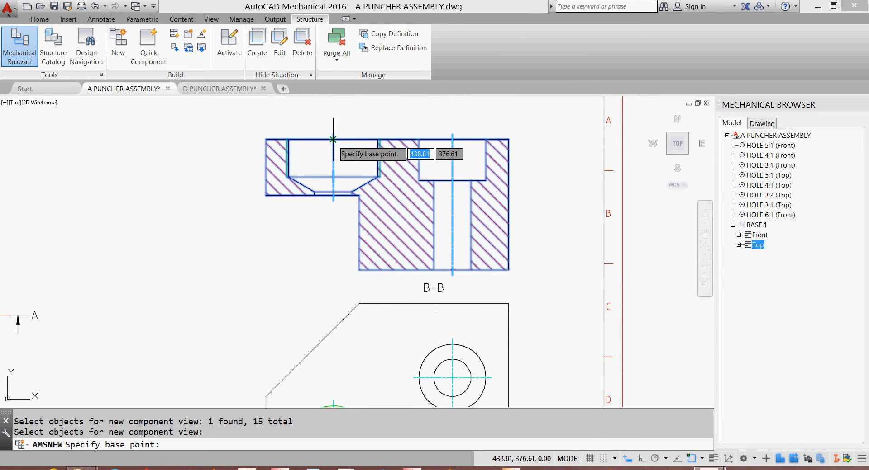
{"action": "left_click", "coordinate": [333, 140]}
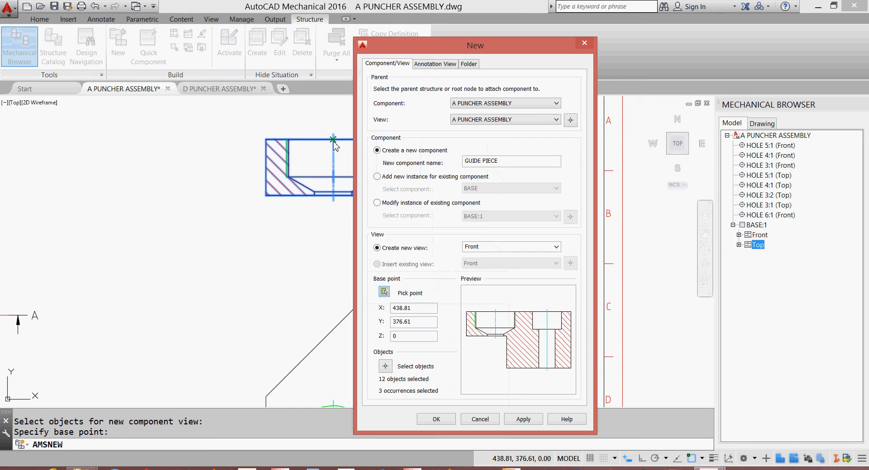
{"action": "left_click", "coordinate": [523, 419]}
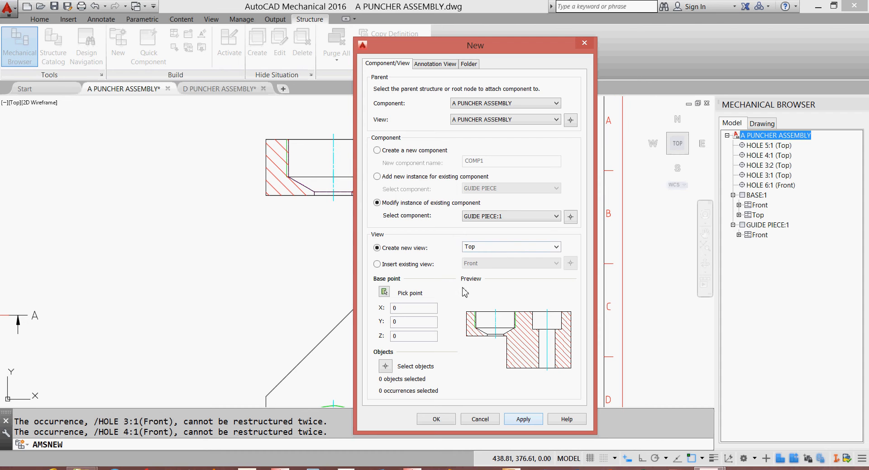
- Select the chamfered plate's plan view with its three holes and section line B-B as the objects of GUIDE PIECE:1's new Top view
{"action": "left_click", "coordinate": [385, 367]}
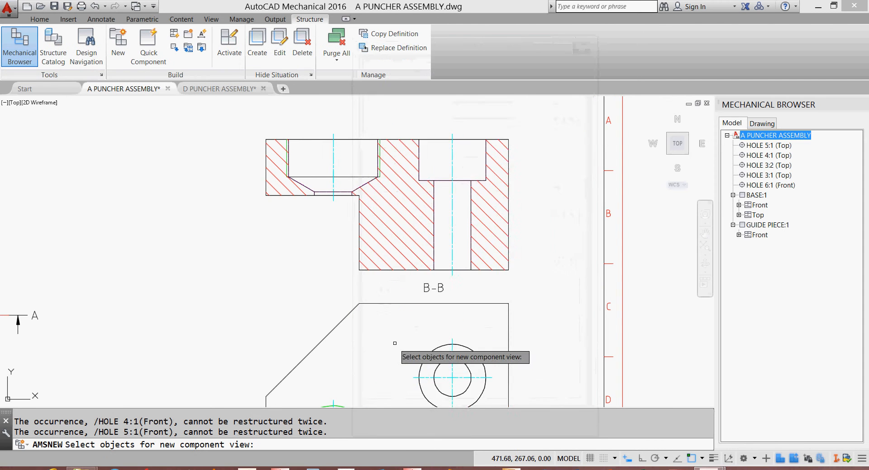
{"action": "scroll", "coordinate": [395, 343], "scroll_direction": "down", "scroll_amount": 3}
{"action": "middle_click_drag", "start_coordinate": [395, 343], "coordinate": [401, 257]}
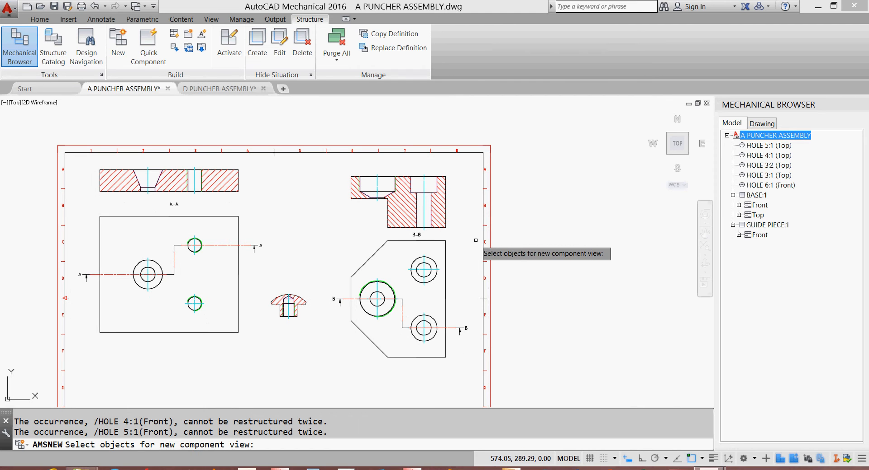
{"action": "left_click", "coordinate": [472, 241]}
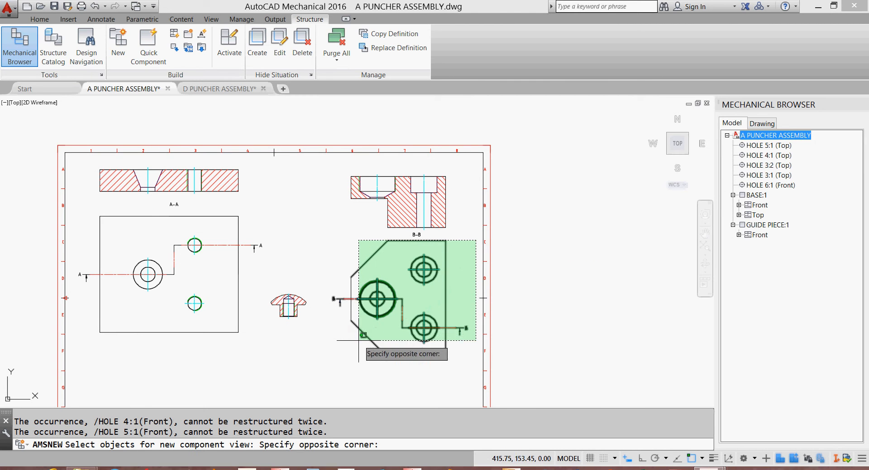
{"action": "left_click", "coordinate": [325, 363]}
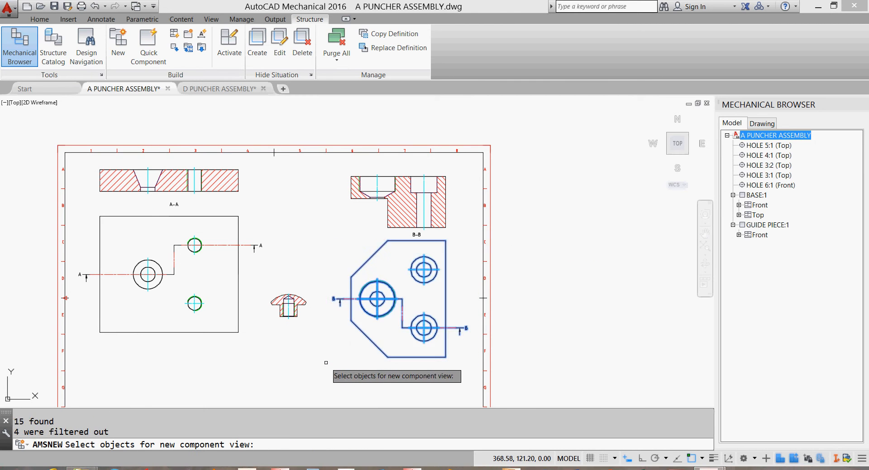
{"action": "key", "text": "Return"}
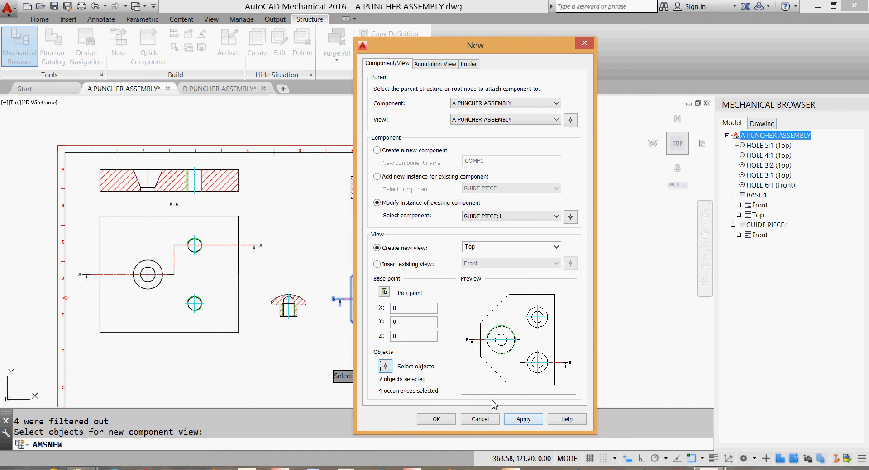
- Set the Top view's base point at the center of the chamfered plate's largest hole and finish creating the view
{"action": "left_click", "coordinate": [384, 291]}
{"action": "left_click", "coordinate": [377, 299]}
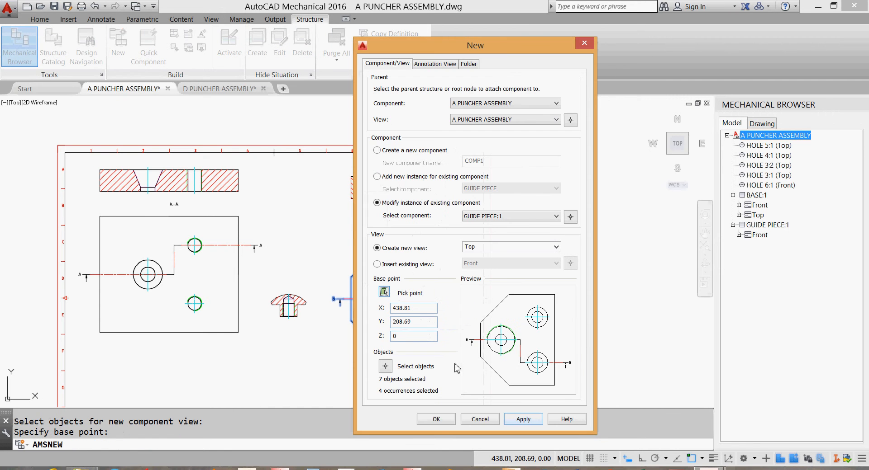
{"action": "left_click", "coordinate": [443, 421]}
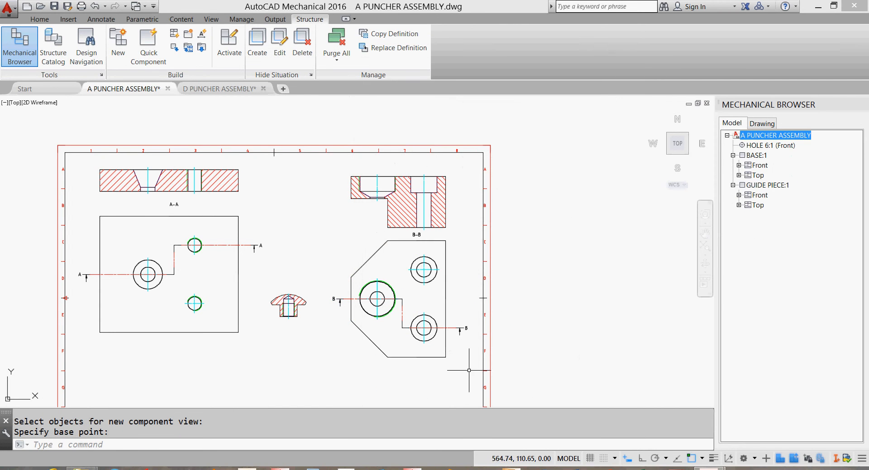
- Highlight the GUIDE PIECE:1 component and its Front and Top views in turn to check their geometry
{"action": "left_click", "coordinate": [769, 185]}
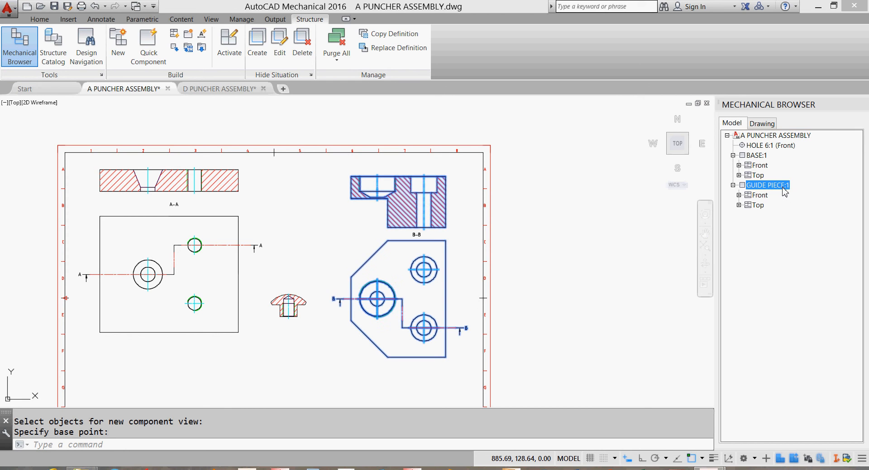
{"action": "left_click", "coordinate": [763, 196]}
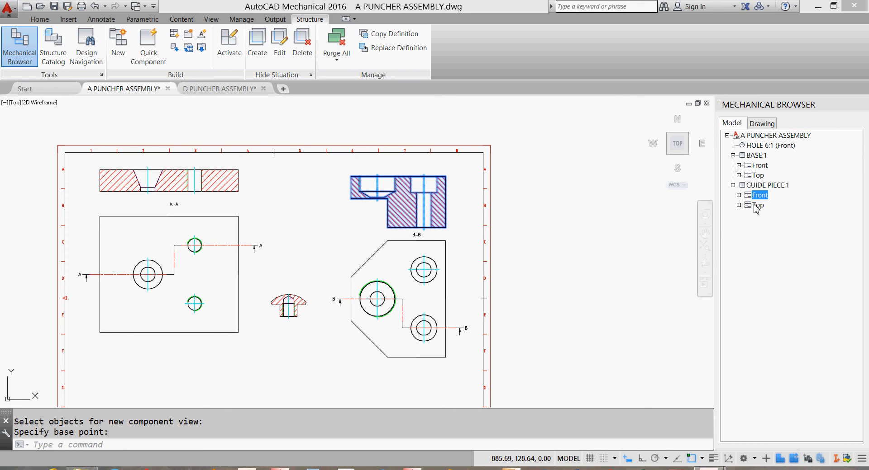
{"action": "left_click", "coordinate": [756, 206]}
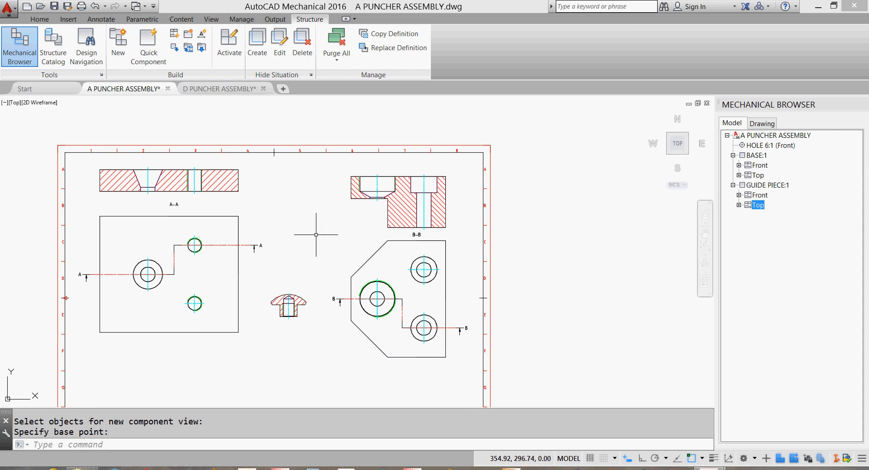
- Start a new component named PRESSING HAND under A PUNCHER ASSEMBLY with a new Front view
{"action": "left_click", "coordinate": [117, 46]}
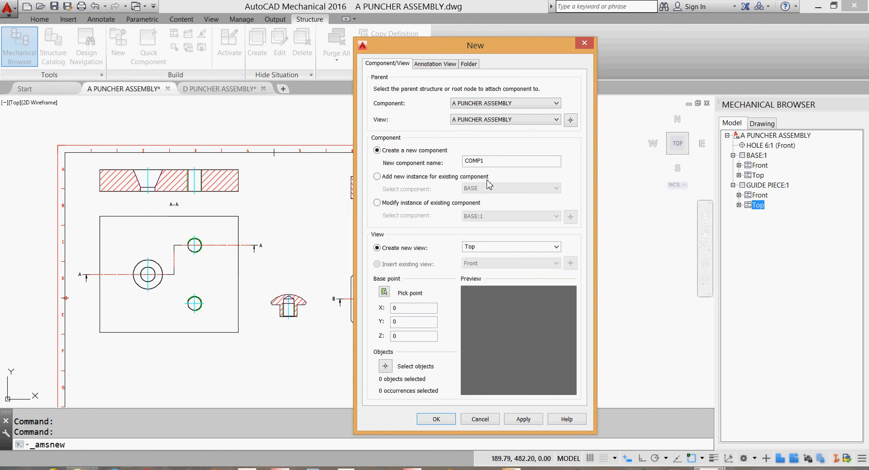
{"action": "double_click", "coordinate": [493, 161]}
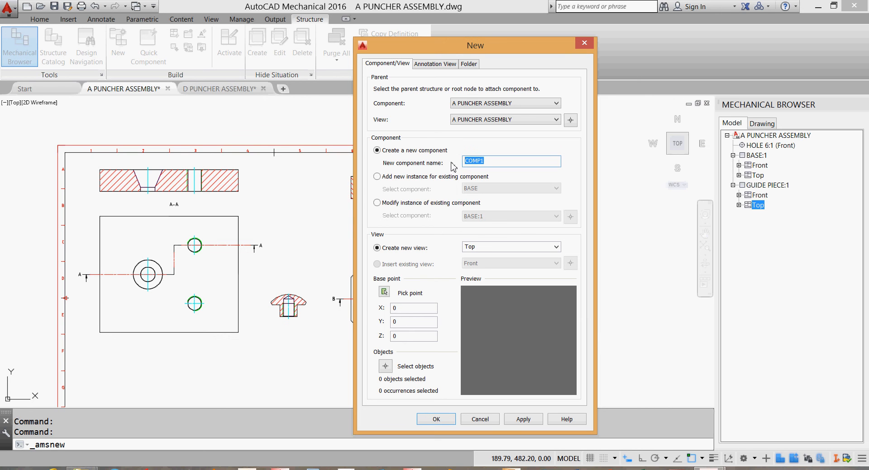
{"action": "type", "text": "PRESSING HAND"}
{"action": "left_click", "coordinate": [556, 247]}
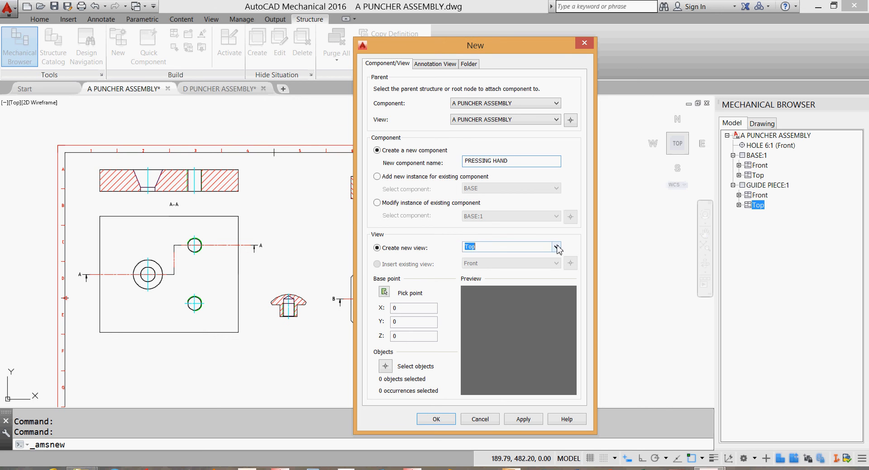
{"action": "left_click", "coordinate": [537, 264]}
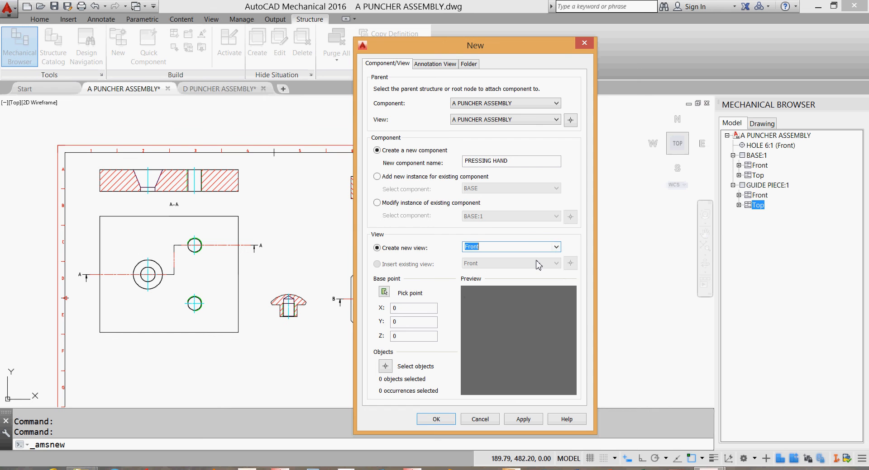
- Select the small hatched mushroom-shaped part between the two plates as the objects of PRESSING HAND's Front view
{"action": "left_click", "coordinate": [385, 366]}
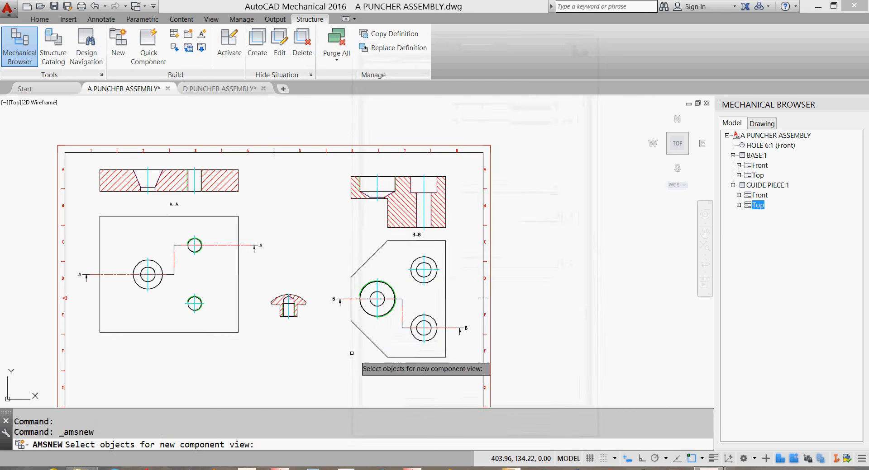
{"action": "left_click", "coordinate": [315, 282]}
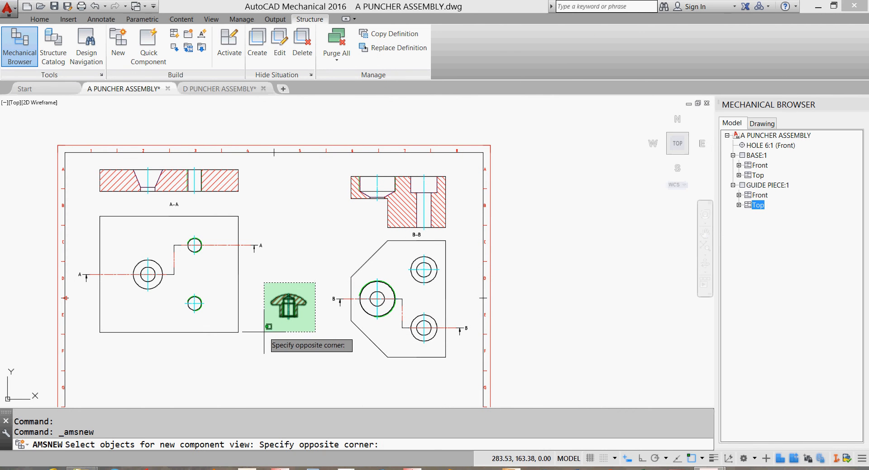
{"action": "left_click", "coordinate": [263, 332]}
{"action": "key", "text": "Return"}
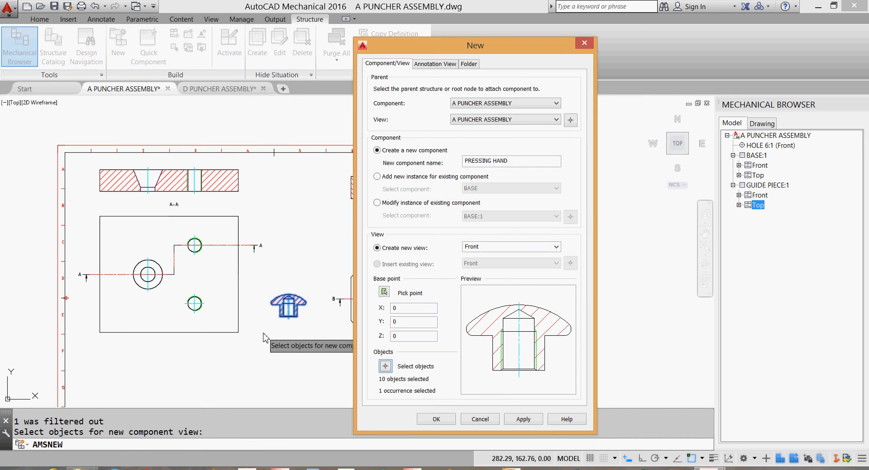
- Set the Front view's base point at the middle of the mushroom-shaped part's lower edge and finish creating the PRESSING HAND component
{"action": "left_click", "coordinate": [384, 292]}
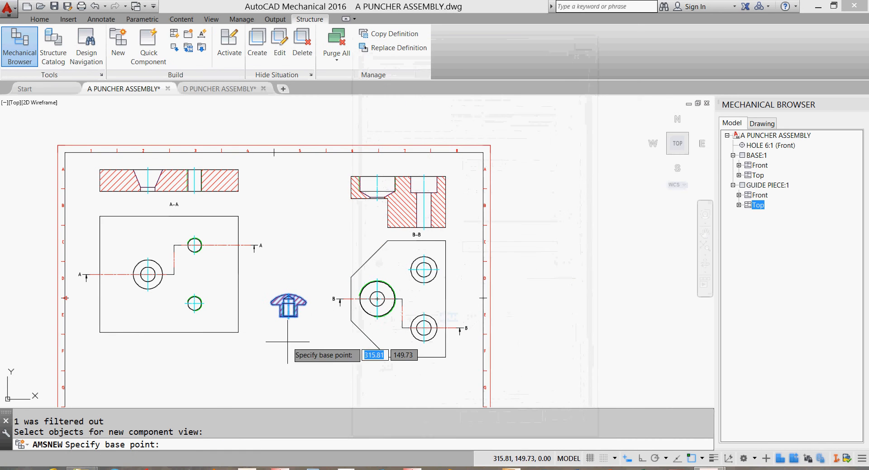
{"action": "left_click", "coordinate": [288, 318]}
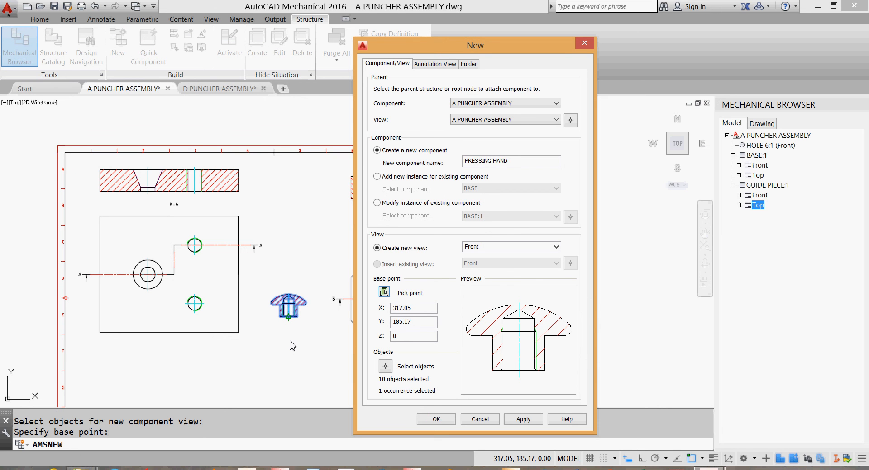
{"action": "left_click", "coordinate": [435, 420]}
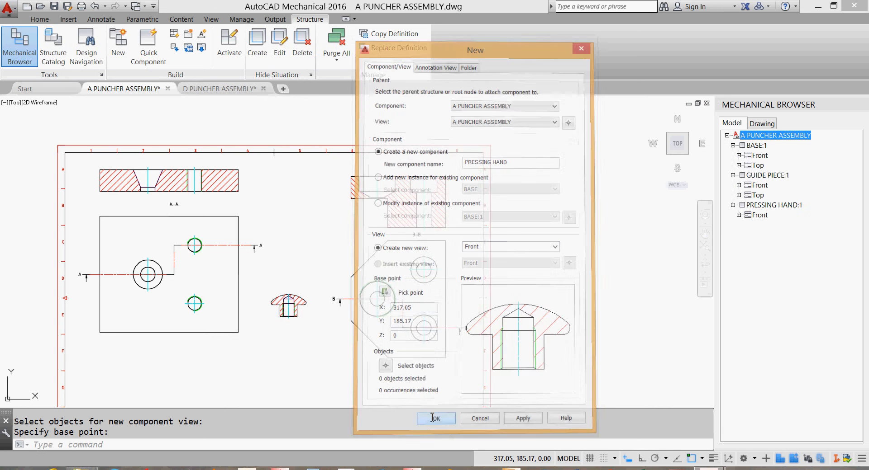
- Highlight PRESSING HAND:1 and its Front view to check their geometry, and show the full drawing sheet
{"action": "left_click", "coordinate": [763, 207]}
{"action": "left_click", "coordinate": [763, 216]}
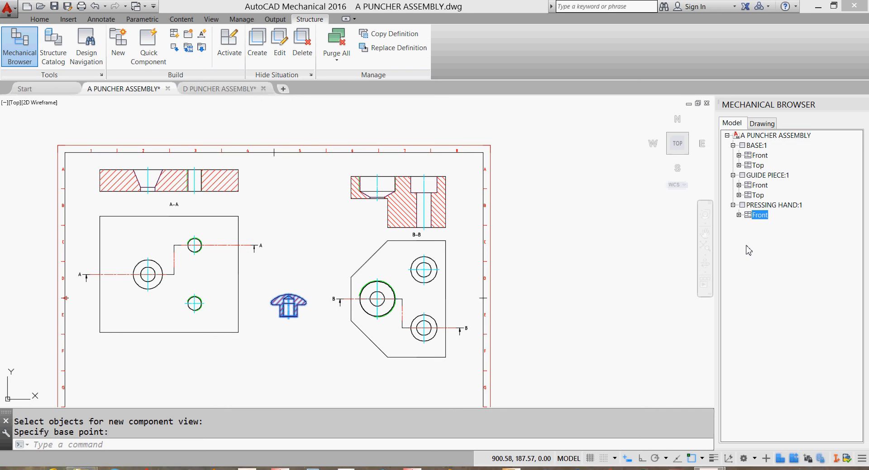
{"action": "middle_click", "coordinate": [615, 281]}
{"action": "middle_click", "coordinate": [616, 281]}
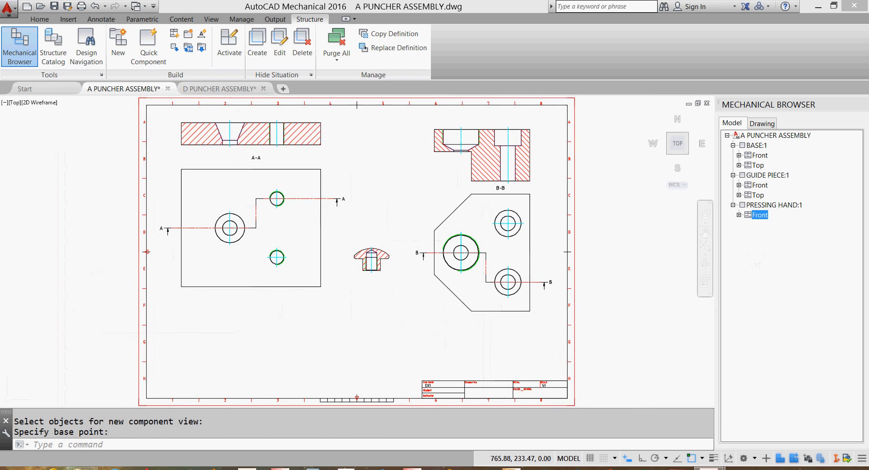